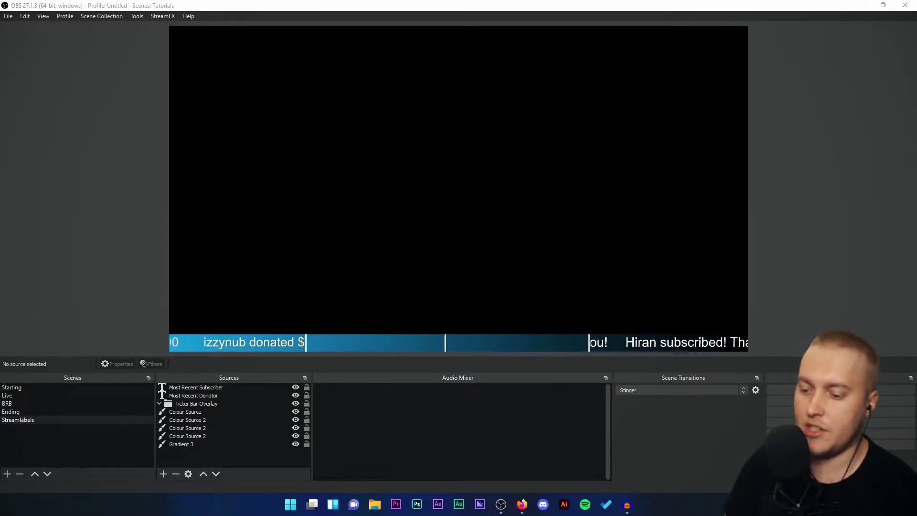
# Bring the Firefox window showing the Audacity homepage in front of OBS
pyautogui.click(524, 510)
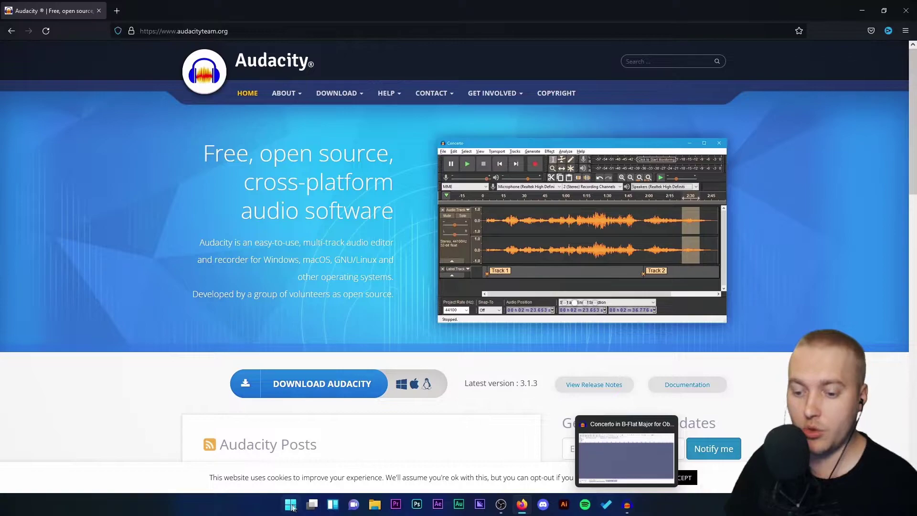
# Search the Windows Start menu for 'audacity'
pyautogui.click(291, 506)
pyautogui.write('audacity')
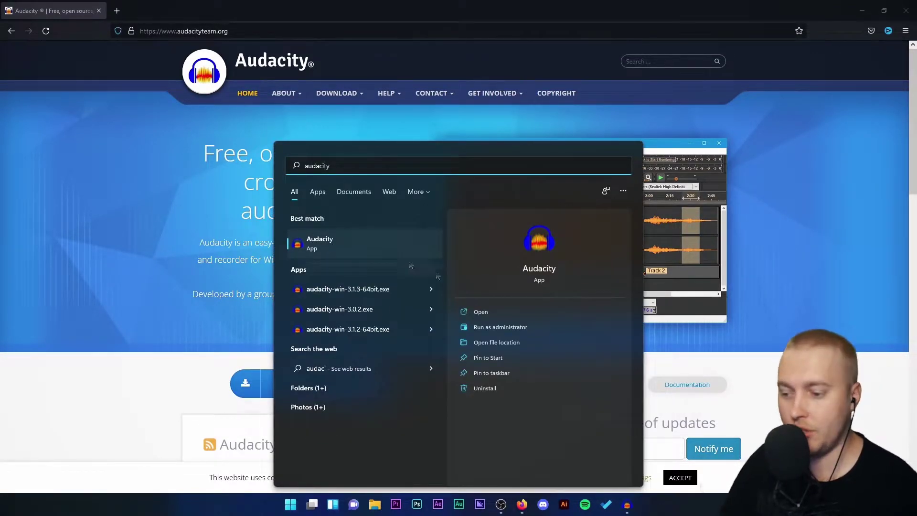
# Launch the Audacity app from the Best match search result
pyautogui.click(628, 505)
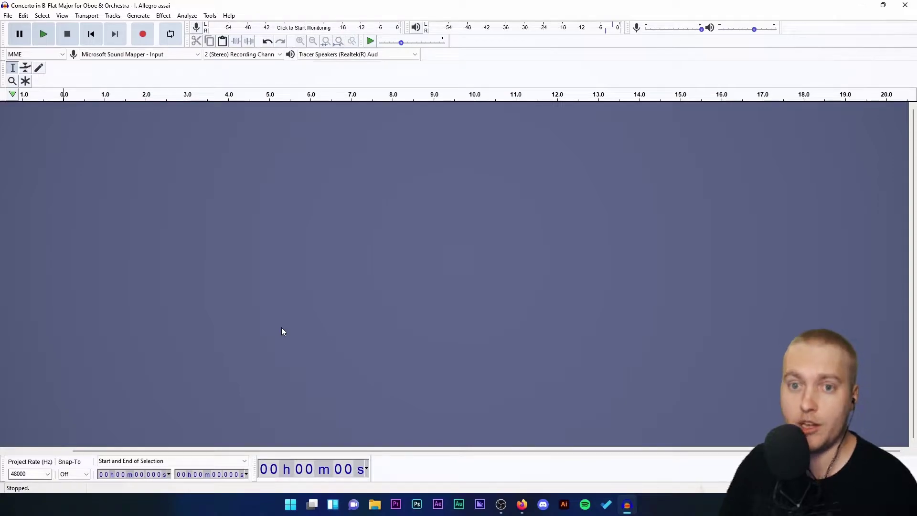
pyautogui.click(8, 16)
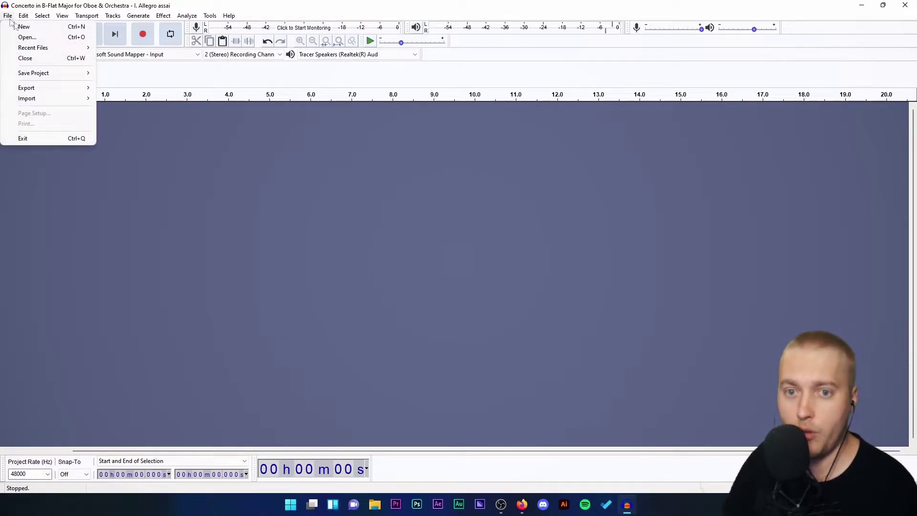
# Open the oboe concerto MP3 'I. Allegro assai' from the Concerto folder as a stereo track
pyautogui.click(37, 38)
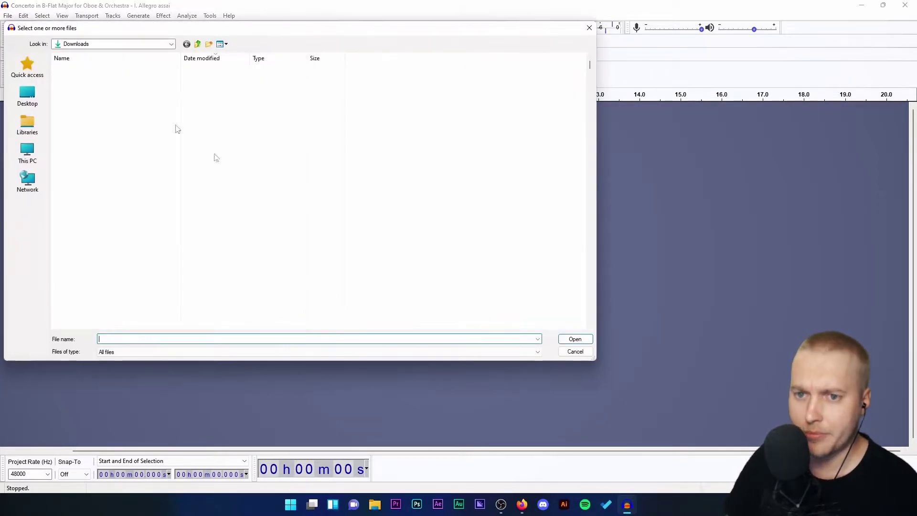
pyautogui.doubleClick(76, 89)
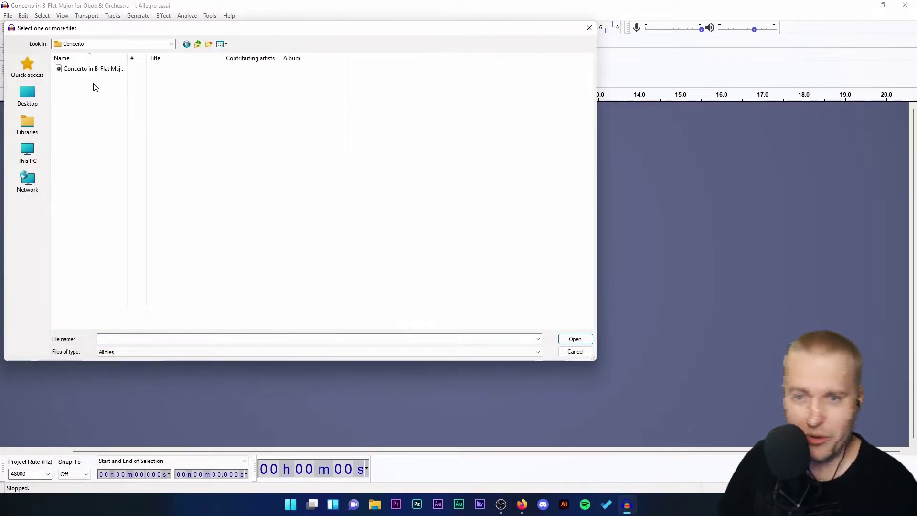
pyautogui.doubleClick(94, 69)
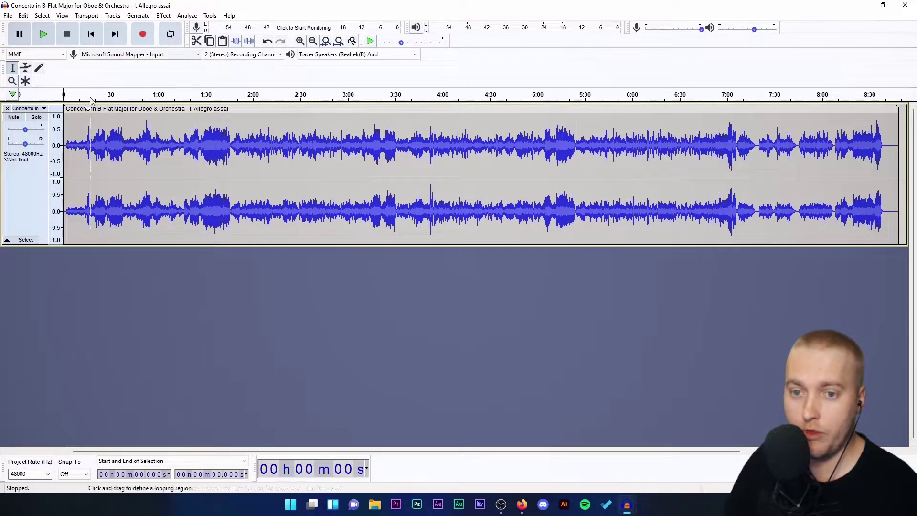
# Audition the concerto at several points and mark a looping region near the beginning
pyautogui.click(74, 102)
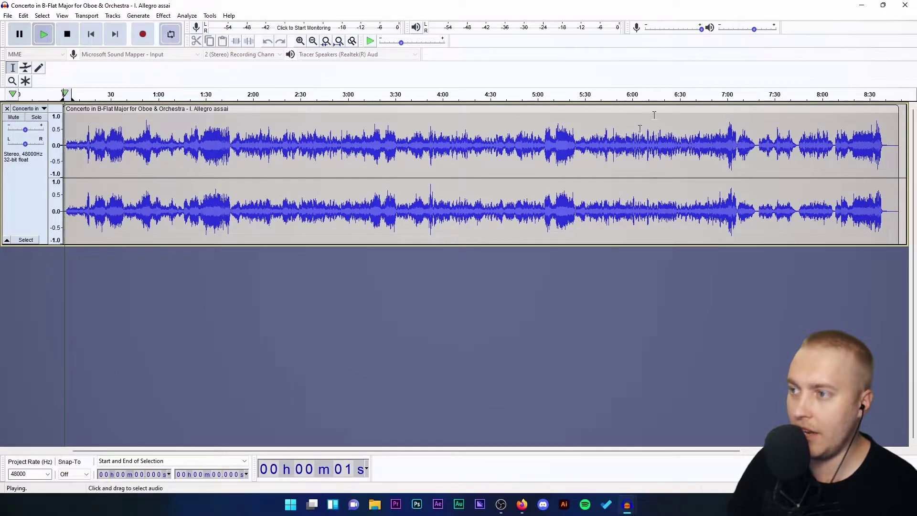
pyautogui.moveTo(753, 31)
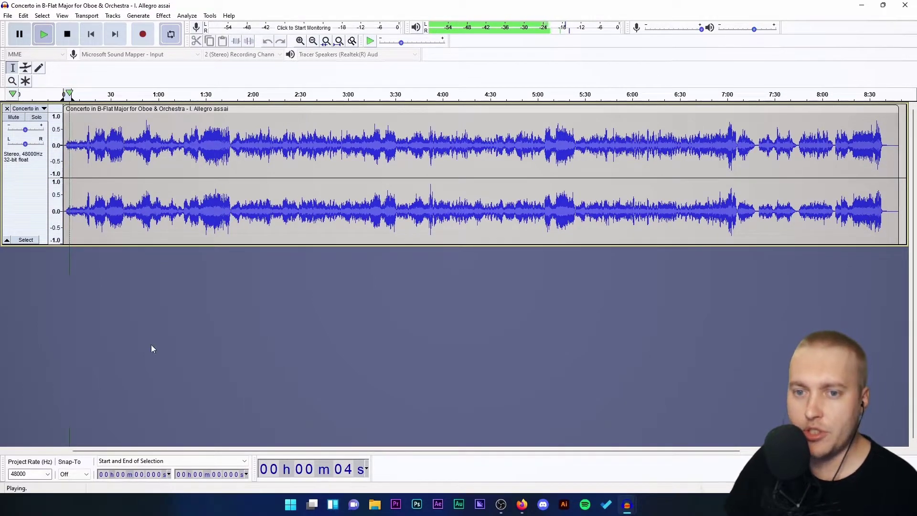
pyautogui.click(87, 97)
pyautogui.click(95, 98)
pyautogui.click(72, 130)
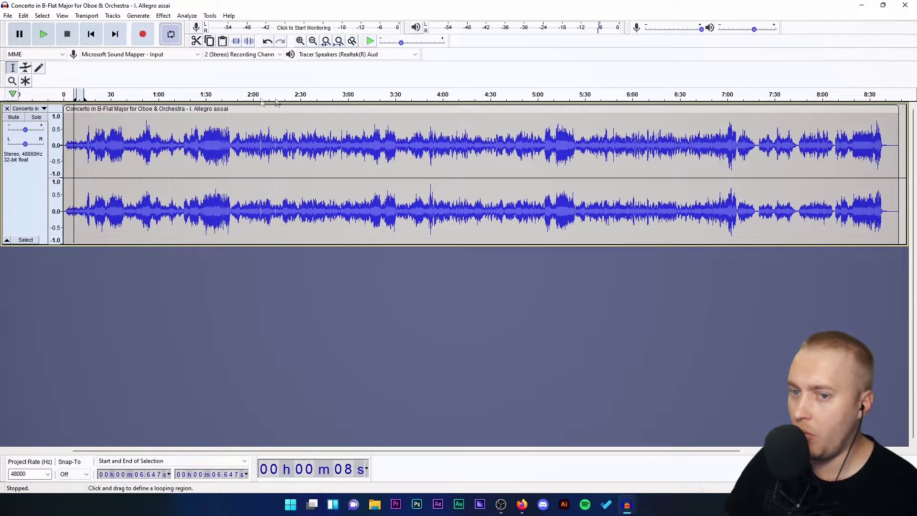
pyautogui.click(94, 99)
pyautogui.press('space')
pyautogui.moveTo(77, 98); pyautogui.dragTo(304, 98)
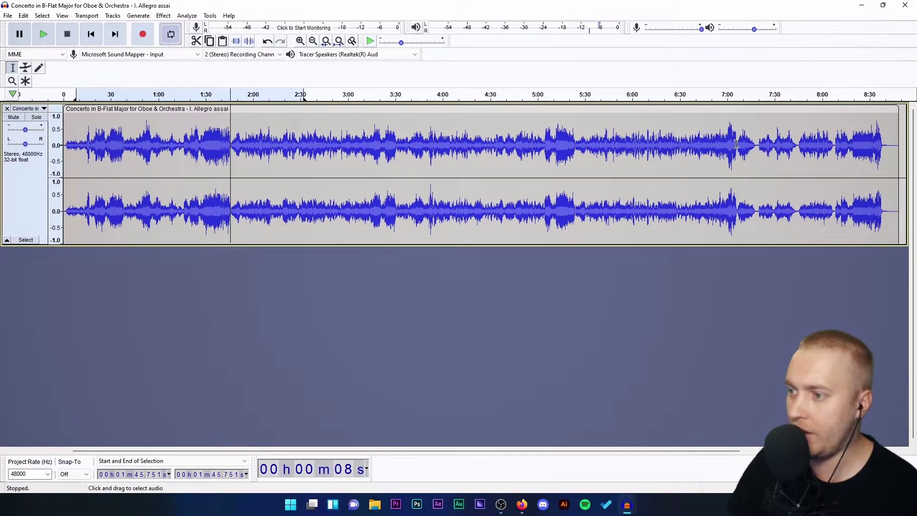
# Play from about 52 s and zoom the view to the 51.7–55.3 s selection
pyautogui.click(145, 138)
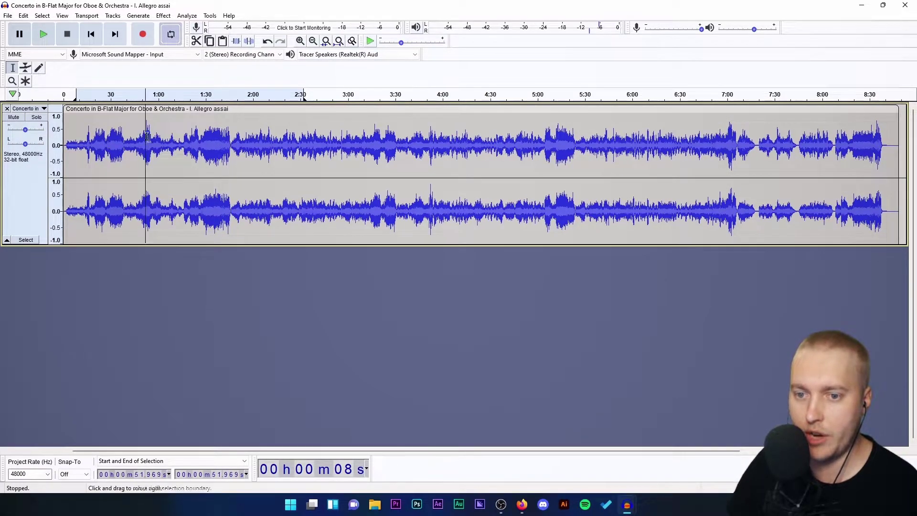
pyautogui.press('space')
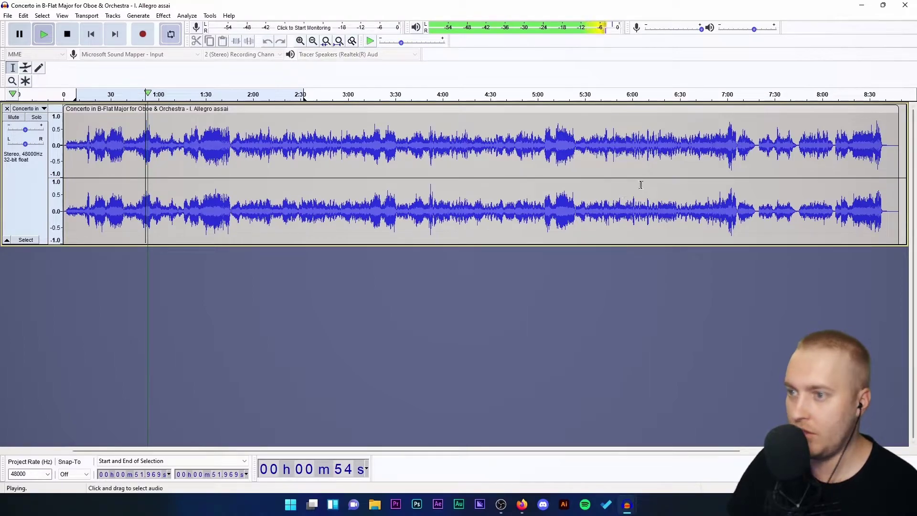
pyautogui.click(67, 34)
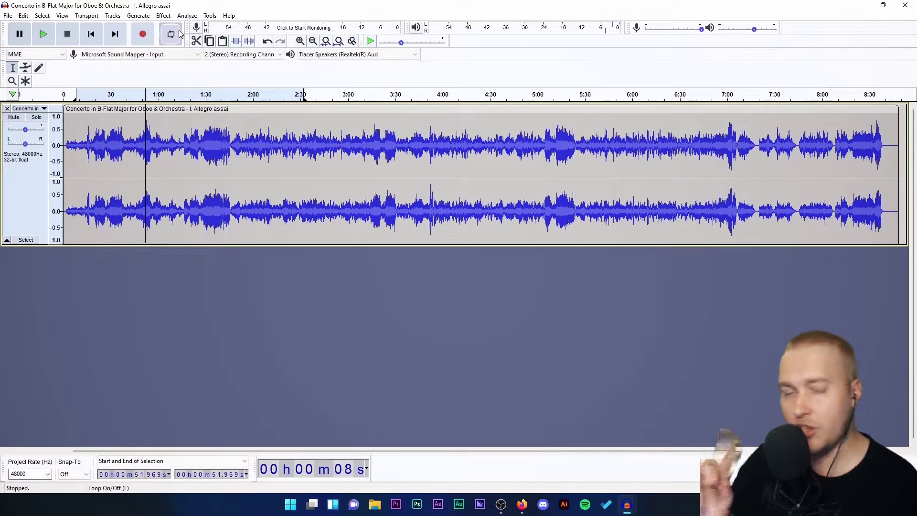
pyautogui.hotkey('ctrl', '1')
pyautogui.hotkey('ctrl', '1')
pyautogui.hotkey('ctrl', '1')
pyautogui.hotkey('ctrl', '1')
pyautogui.hotkey('ctrl', '1')
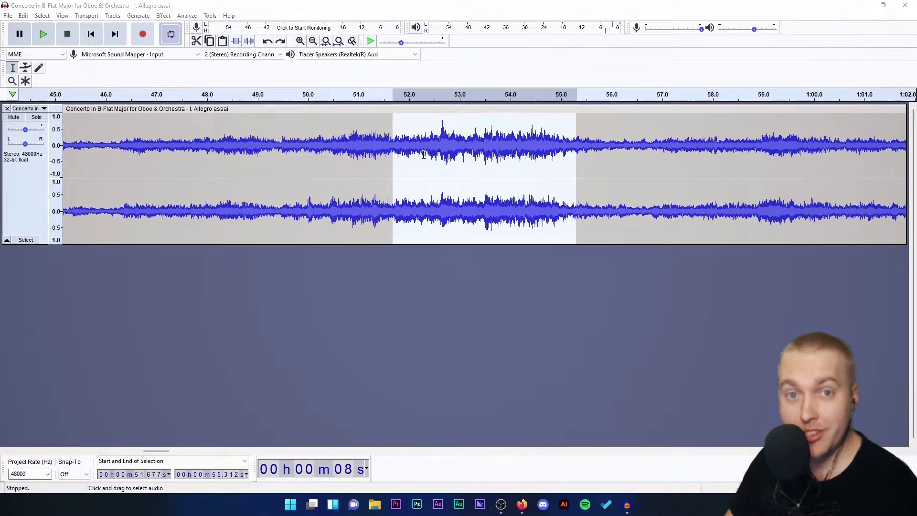
pyautogui.click(8, 16)
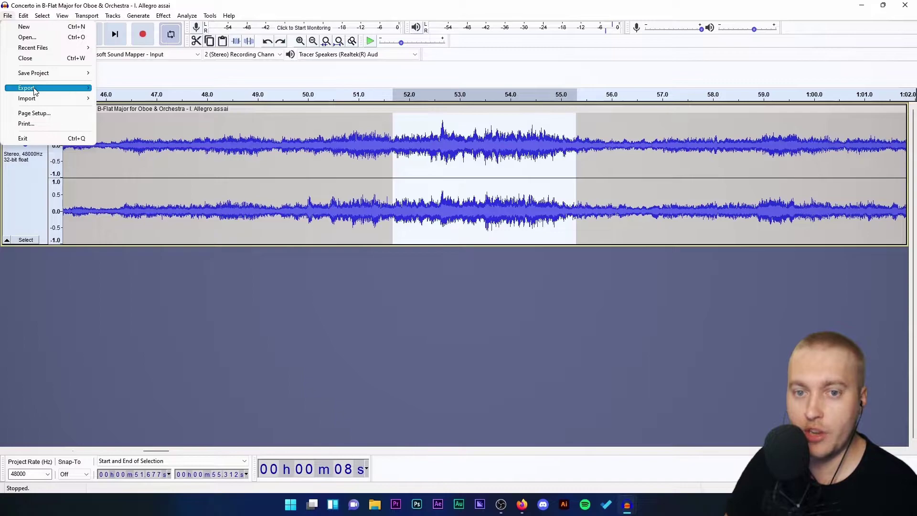
# Export the 51.7–55.3 s selection as MP3 'Clip for OBS' to Music, then return to OBS
pyautogui.moveTo(34, 89)
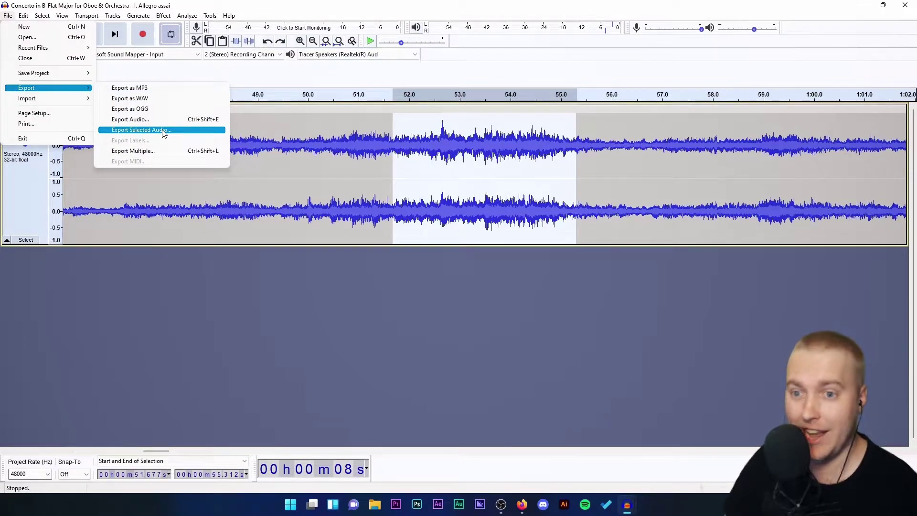
pyautogui.click(141, 130)
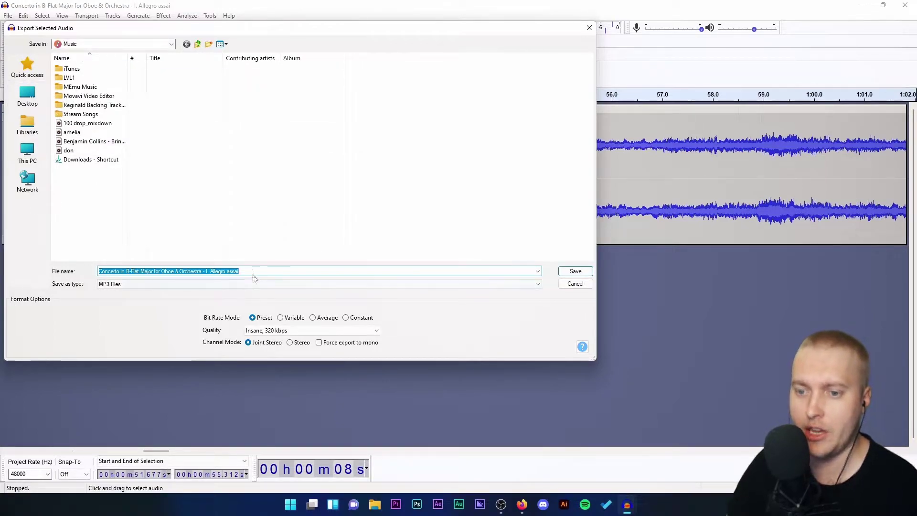
pyautogui.write('Clip for OBS')
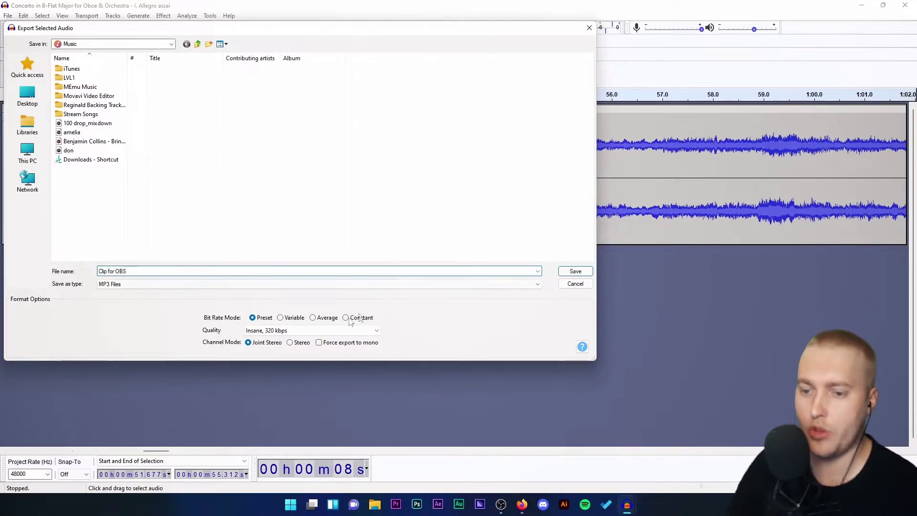
pyautogui.click(104, 284)
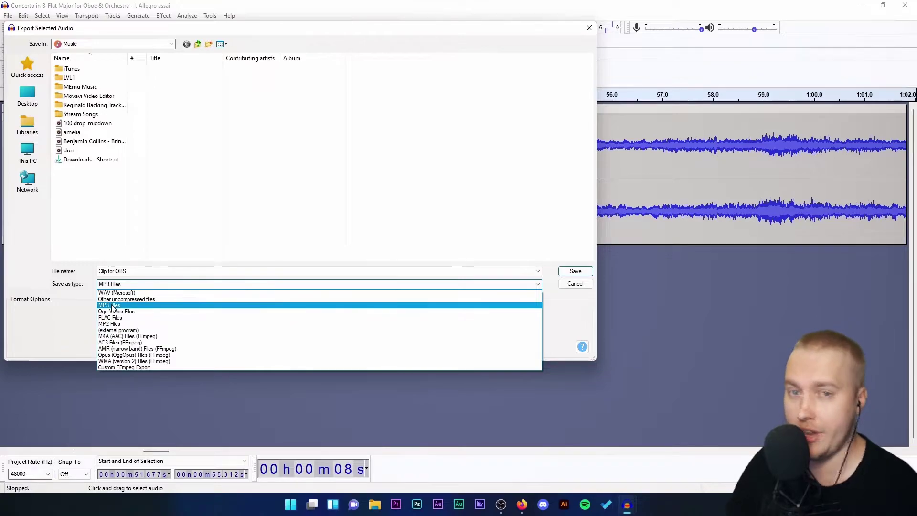
pyautogui.click(113, 308)
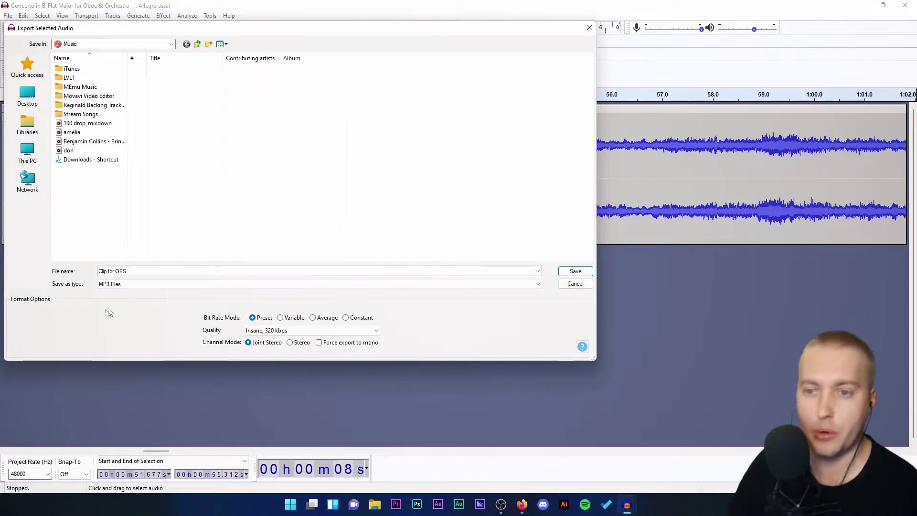
pyautogui.click(576, 271)
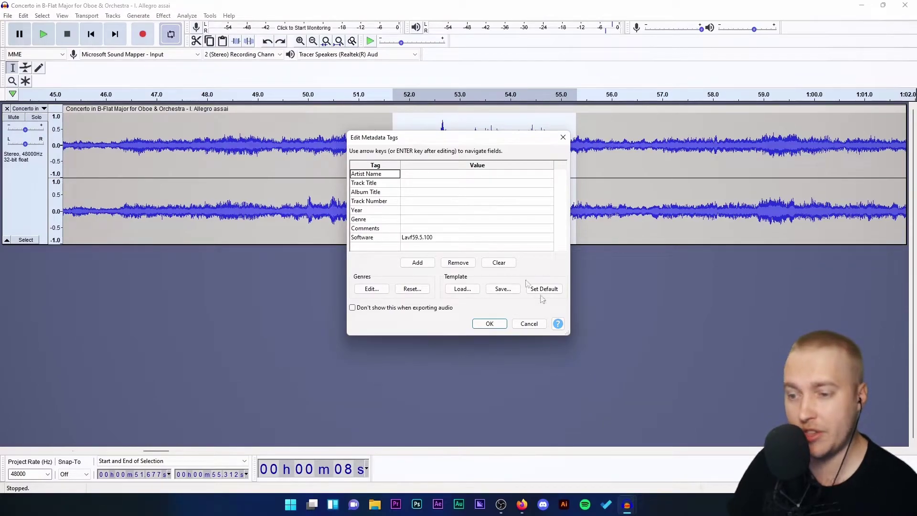
pyautogui.click(490, 325)
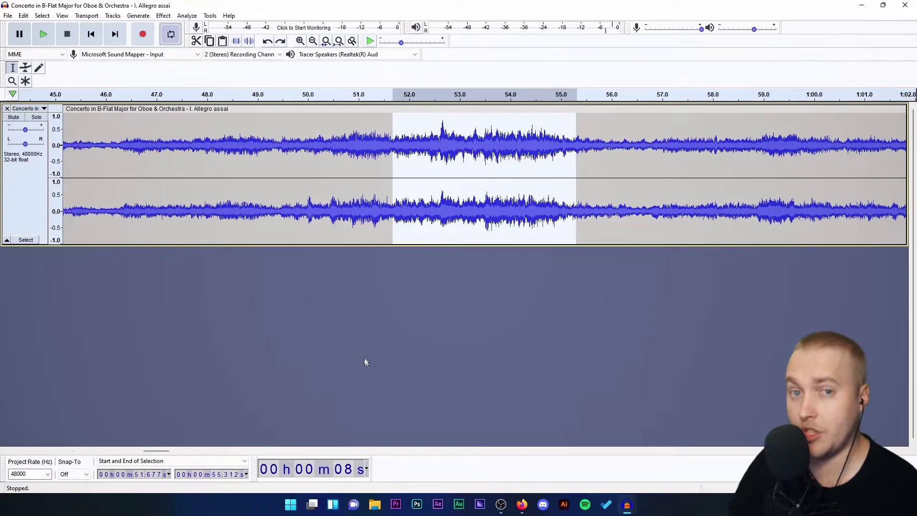
pyautogui.click(502, 510)
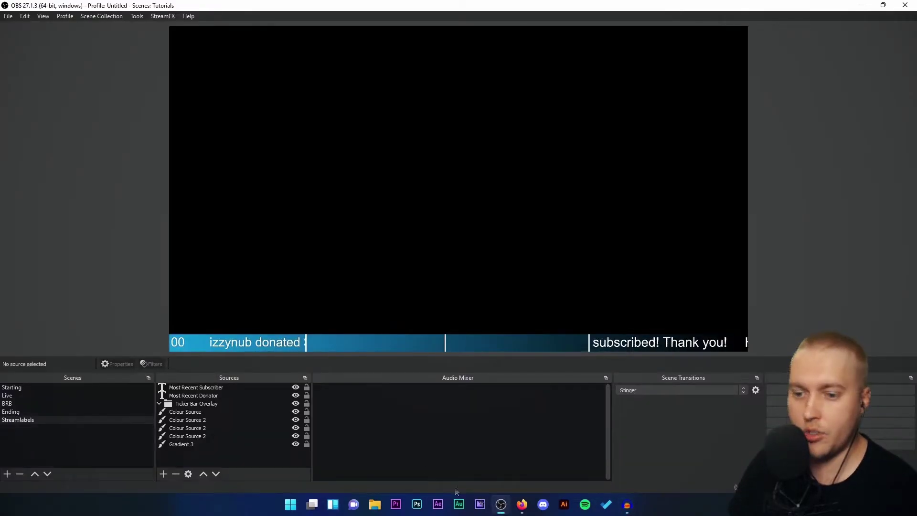
# Add a looping Media Source playing 'Clip for OBS.mp3' from the Music folder
pyautogui.click(164, 474)
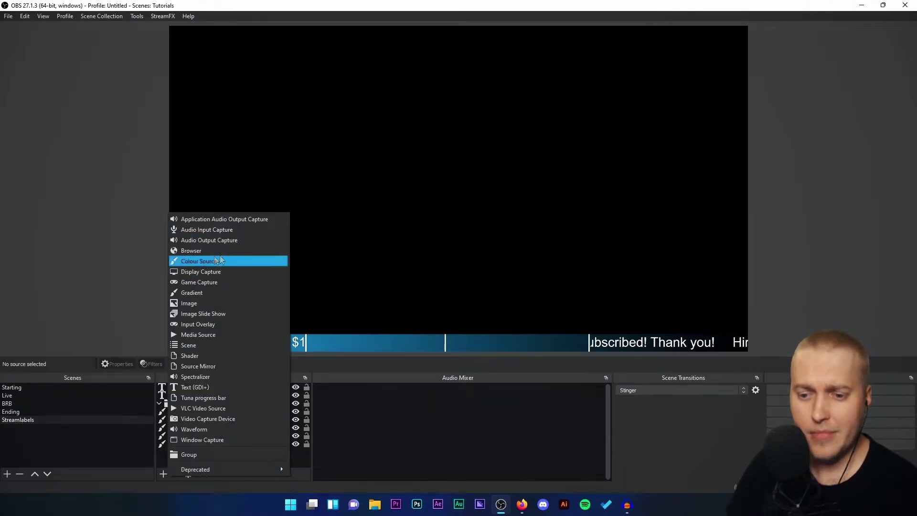
pyautogui.click(201, 336)
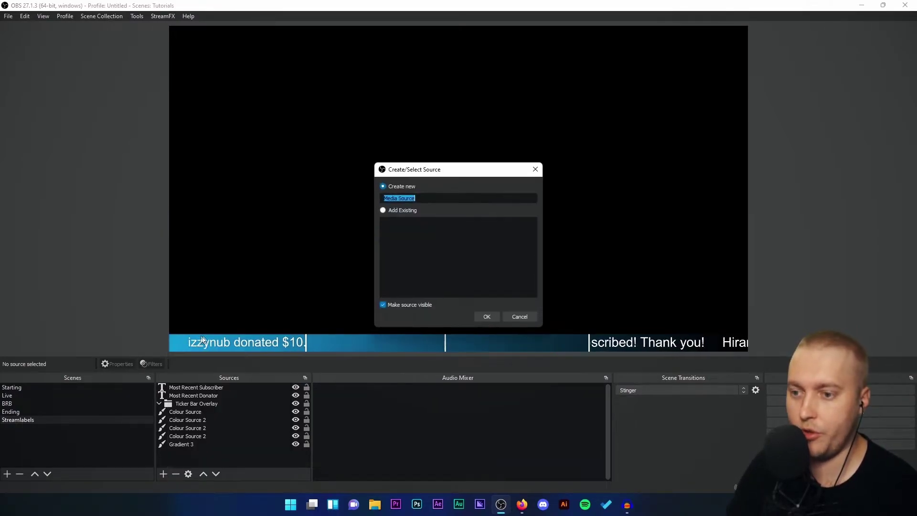
pyautogui.click(486, 317)
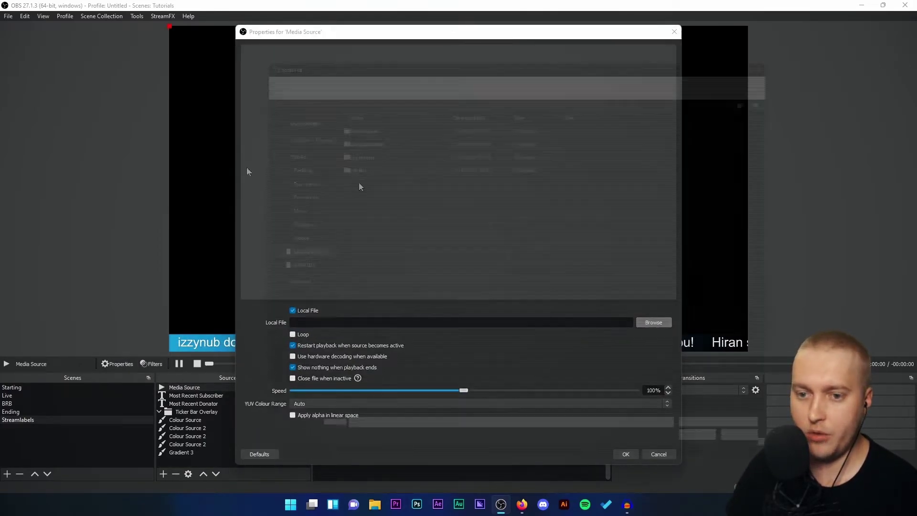
pyautogui.click(654, 322)
pyautogui.click(282, 328)
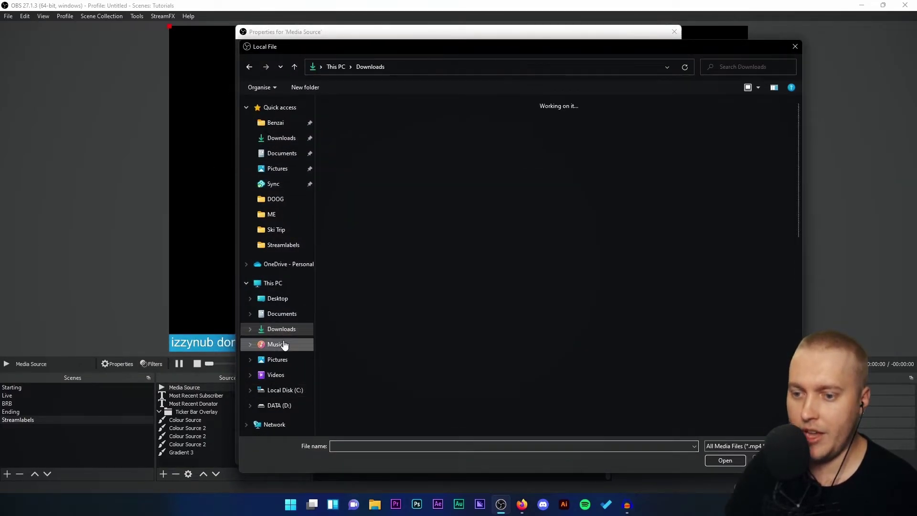
pyautogui.click(285, 345)
pyautogui.doubleClick(351, 117)
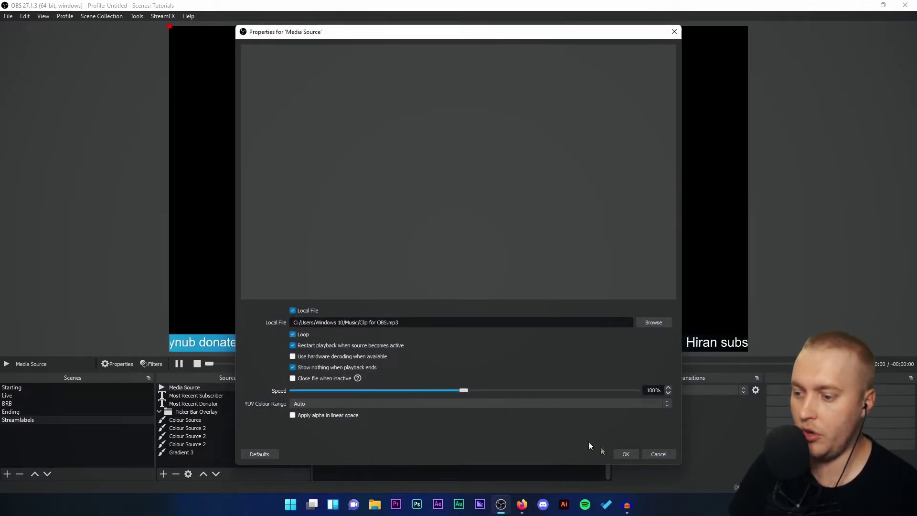
pyautogui.click(625, 454)
# Lower the Media Source volume to about -10 dB in the mixer
pyautogui.moveTo(571, 407); pyautogui.dragTo(480, 406)
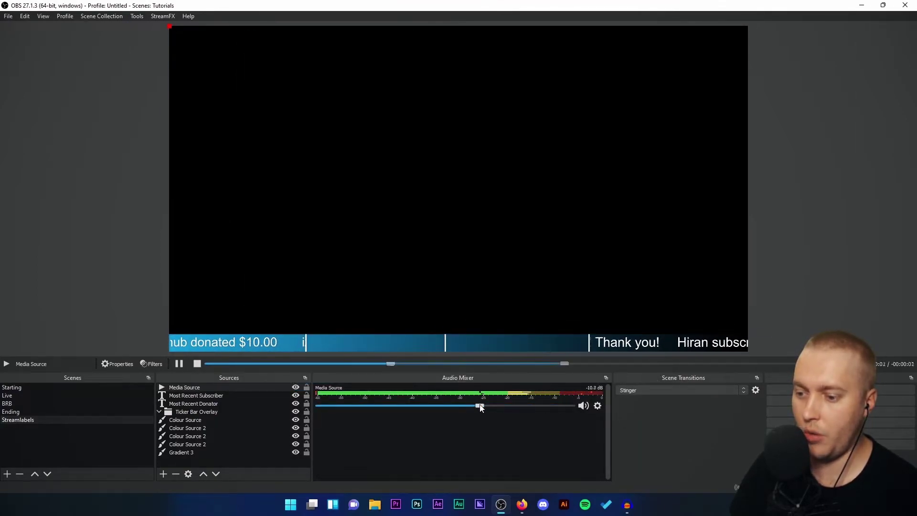
pyautogui.click(598, 405)
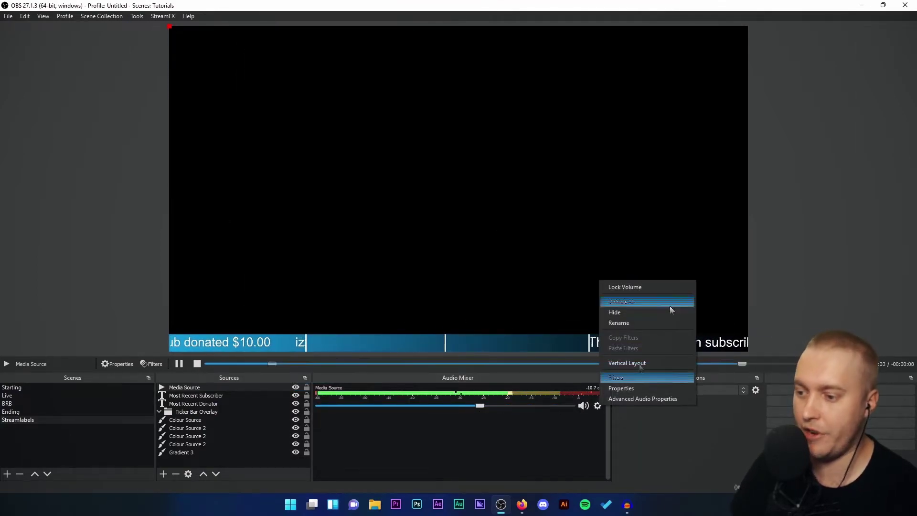
pyautogui.click(629, 388)
pyautogui.click(659, 455)
# Set Media Source monitoring to Monitor and Output at -29.2 dB, then mute it
pyautogui.click(598, 406)
pyautogui.click(638, 399)
pyautogui.click(595, 199)
pyautogui.click(575, 218)
pyautogui.moveTo(480, 405); pyautogui.dragTo(414, 405)
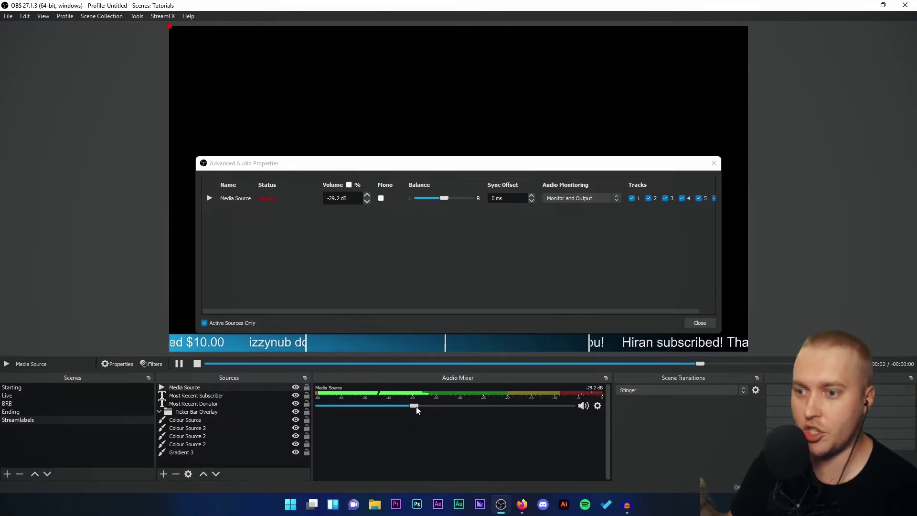
pyautogui.click(705, 323)
pyautogui.click(583, 406)
pyautogui.click(820, 272)
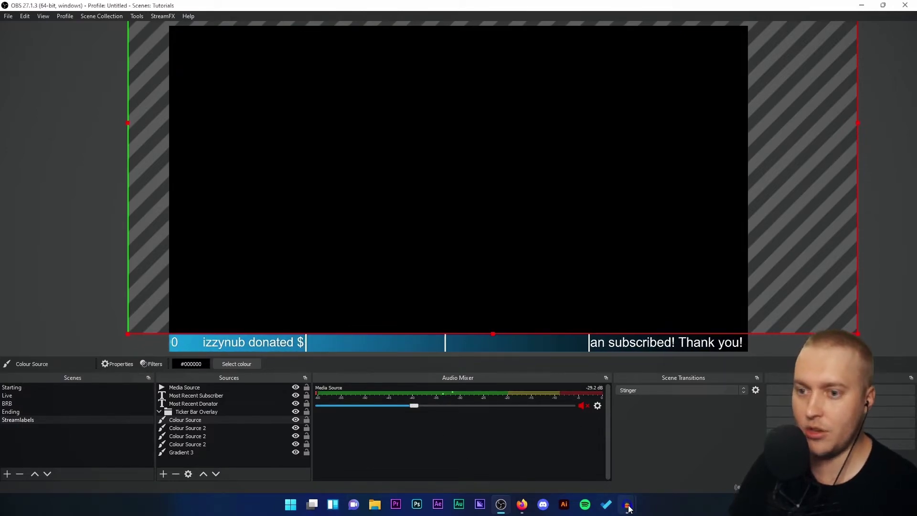
# Close the Audacity concerto project without saving changes
pyautogui.moveTo(626, 506)
pyautogui.click(905, 4)
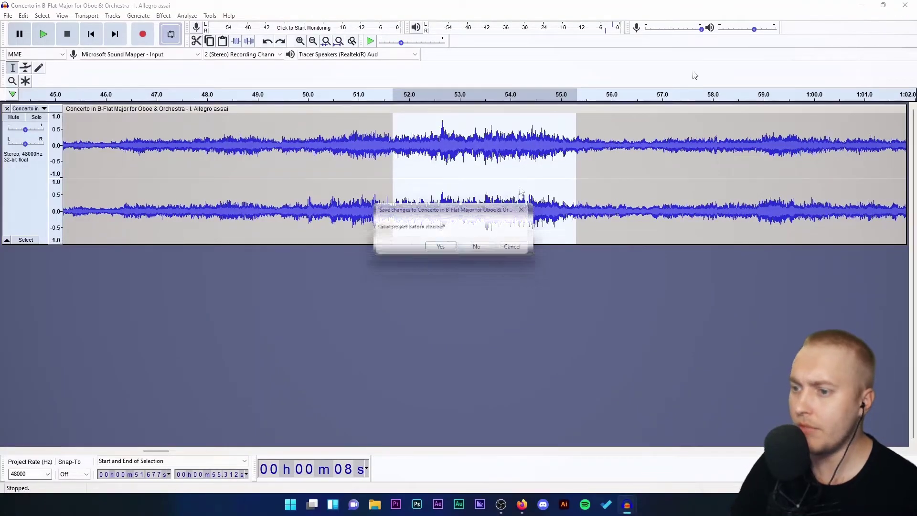
pyautogui.click(477, 249)
# In the remaining Audacity window, import the Concerto MP3 from the Concerto folder
pyautogui.click(627, 506)
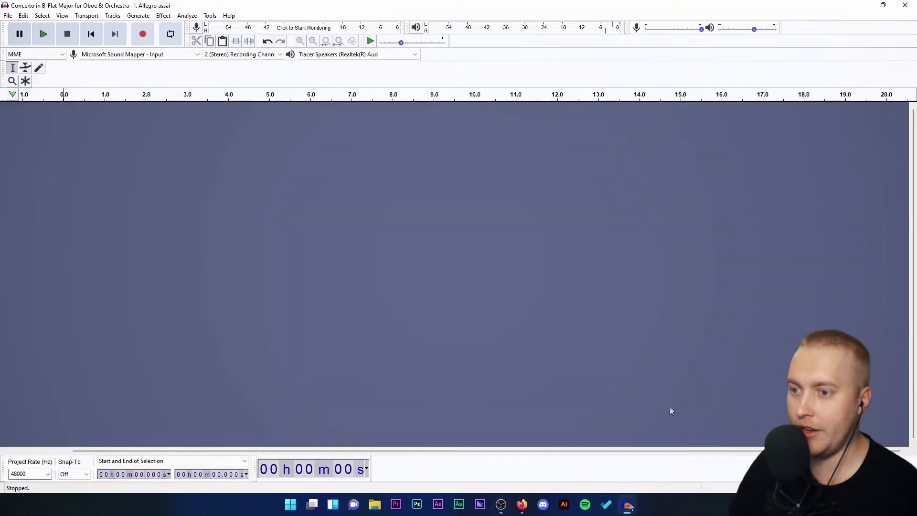
pyautogui.click(8, 15)
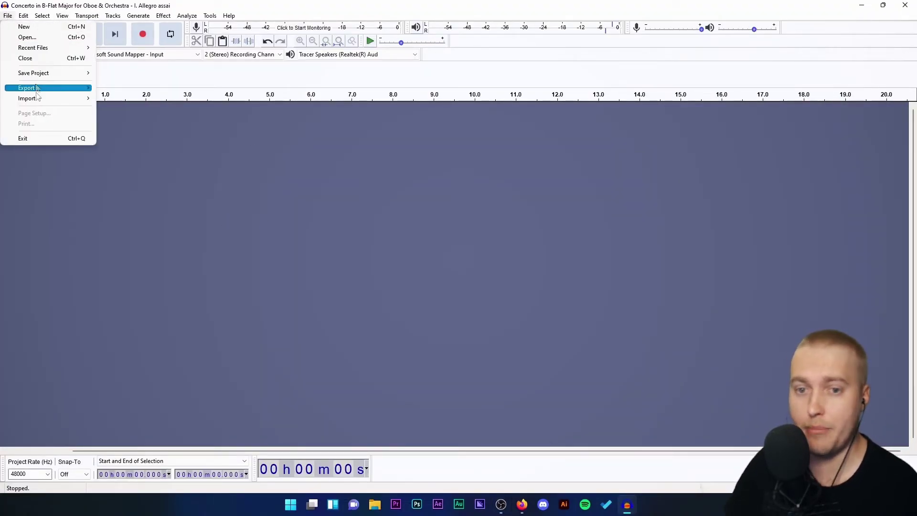
pyautogui.moveTo(34, 98)
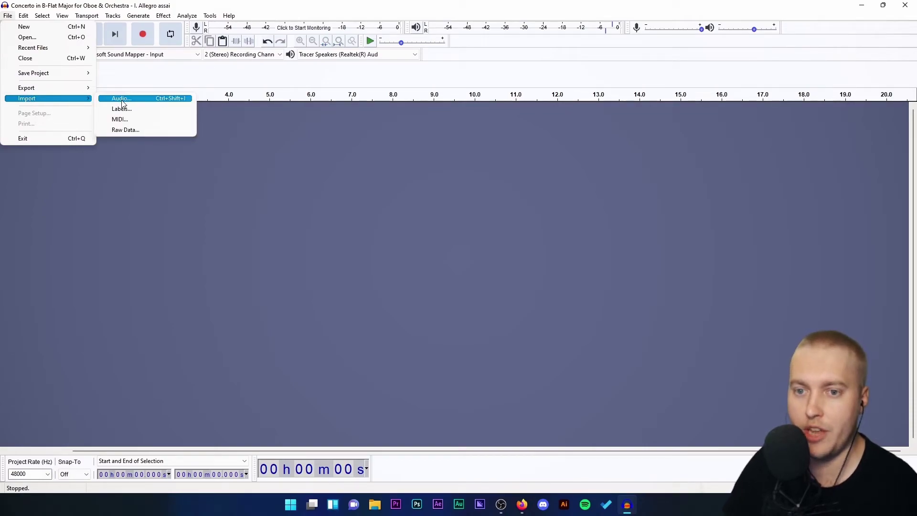
pyautogui.click(120, 98)
pyautogui.doubleClick(71, 88)
pyautogui.doubleClick(106, 69)
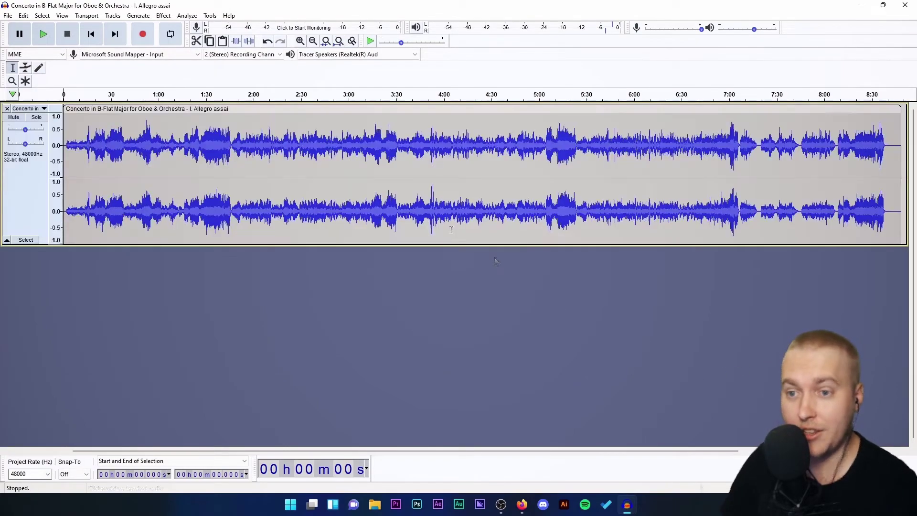
# Select the 1:16–1:27 passage and start Export Selected Audio as MP3
pyautogui.moveTo(184, 143); pyautogui.dragTo(201, 142)
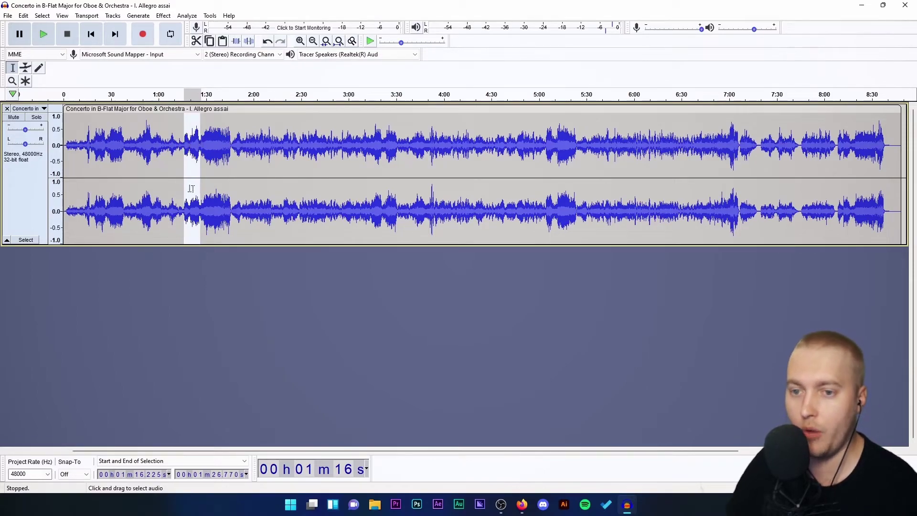
pyautogui.click(7, 16)
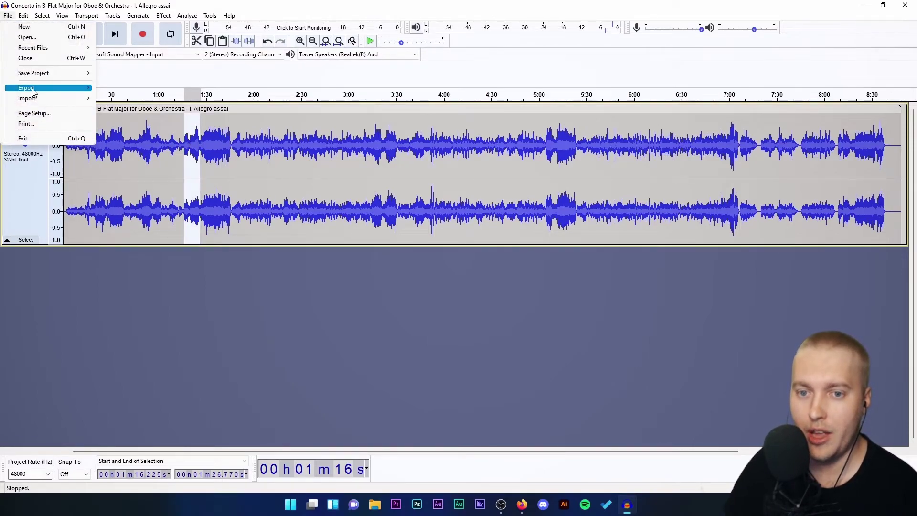
pyautogui.moveTo(51, 92)
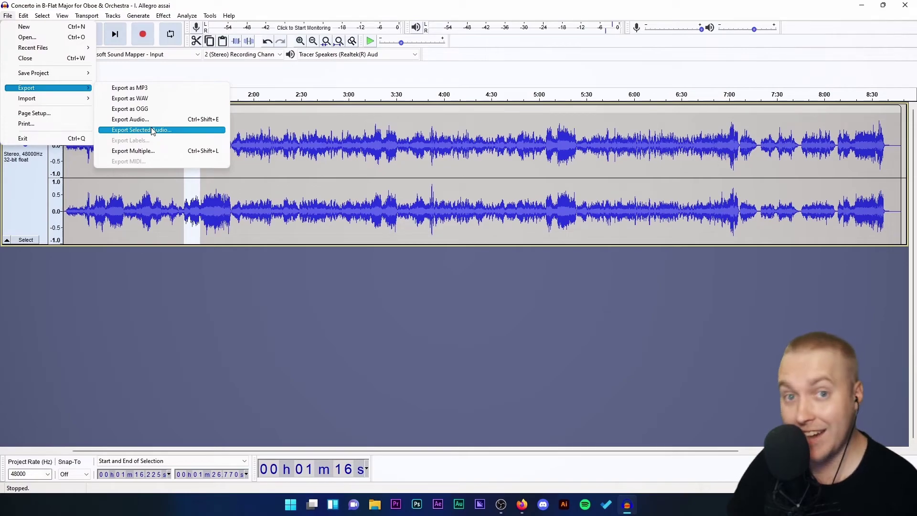
pyautogui.click(152, 130)
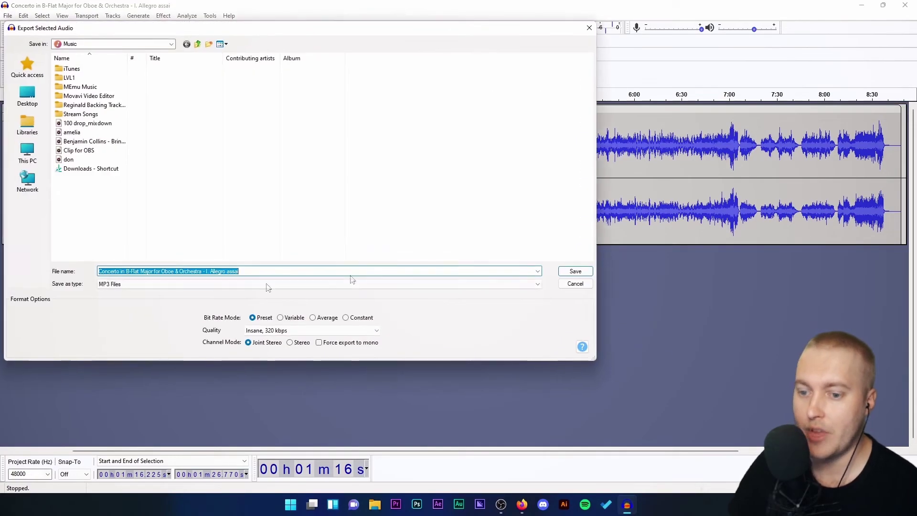
pyautogui.click(123, 286)
pyautogui.click(122, 286)
# Name the export 'CHECK', keep MP3 Files format and save it to Music
pyautogui.click(254, 271)
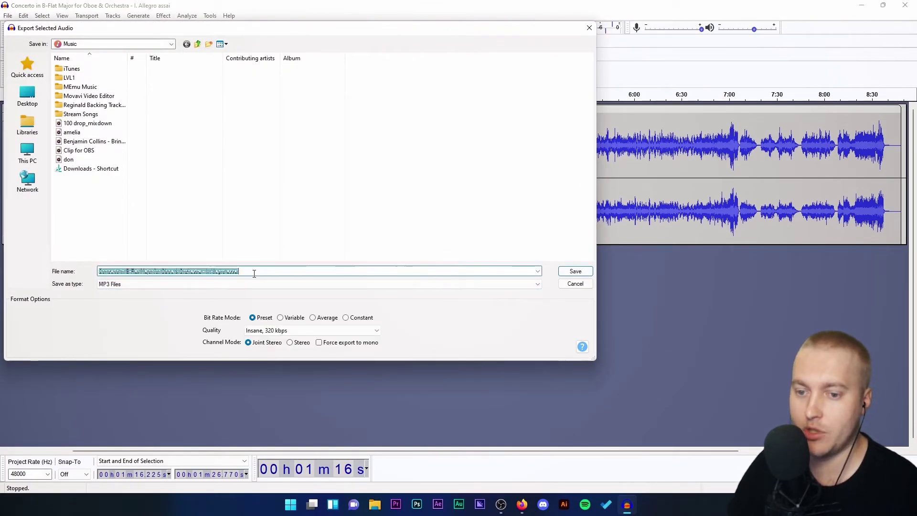
pyautogui.click(246, 270)
pyautogui.moveTo(246, 270); pyautogui.dragTo(98, 271)
pyautogui.write('CHECK')
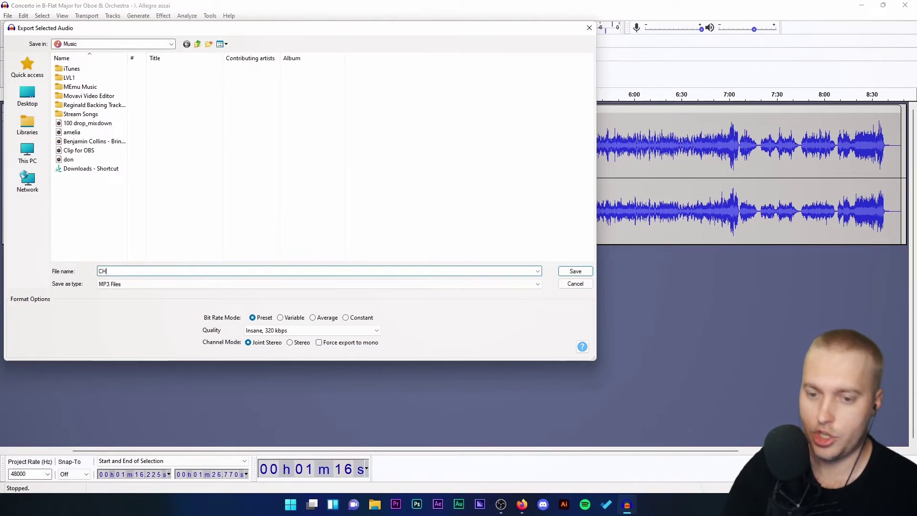
pyautogui.click(143, 285)
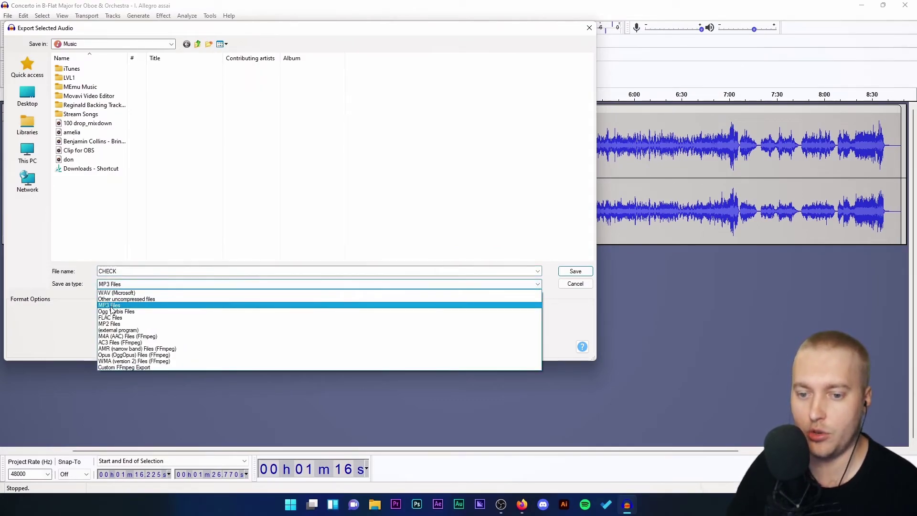
pyautogui.click(66, 311)
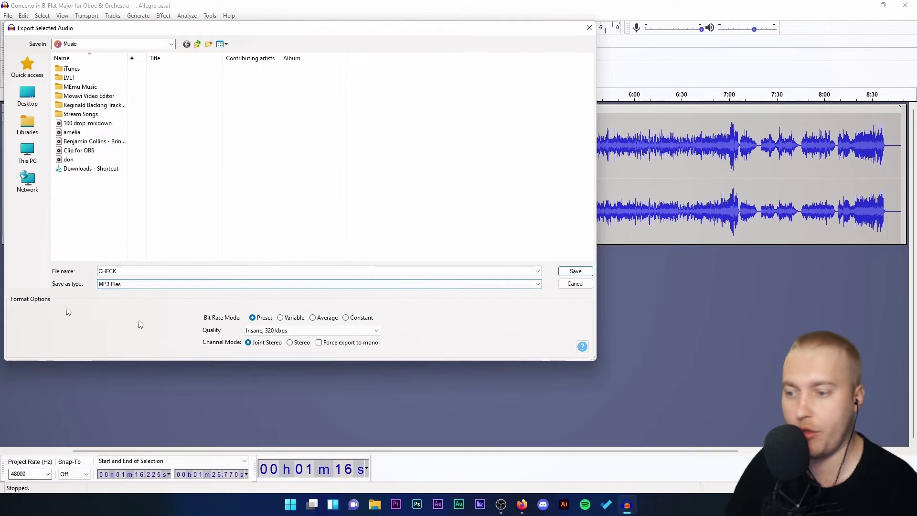
pyautogui.click(575, 271)
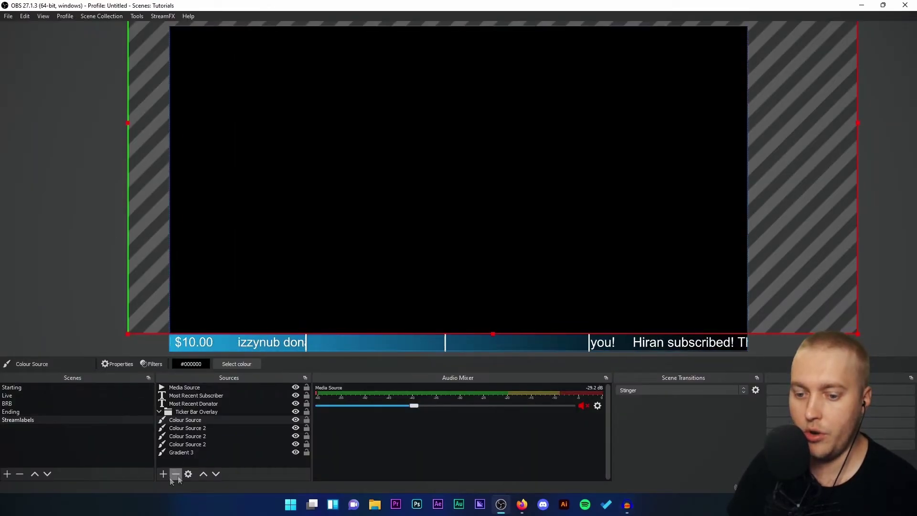
# Add 'Media Source 2' to the scene, leaving its properties empty without picking a file
pyautogui.click(163, 474)
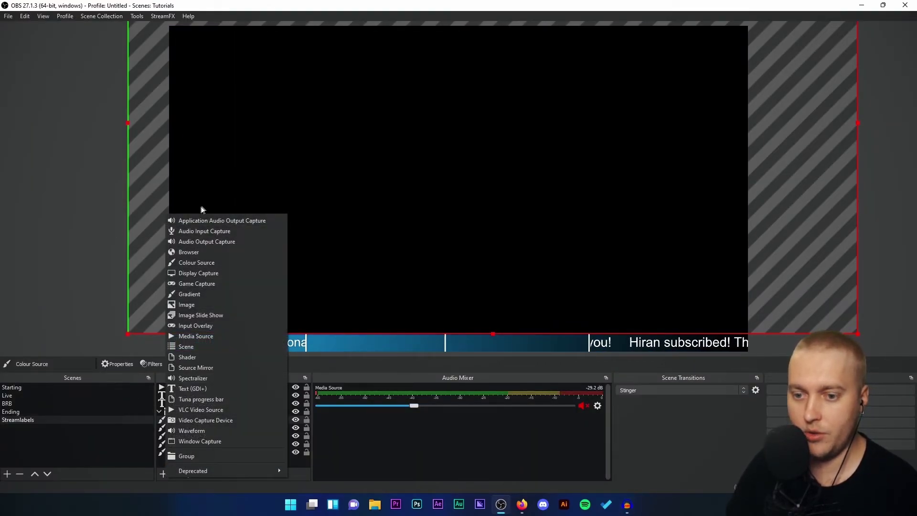
pyautogui.click(215, 337)
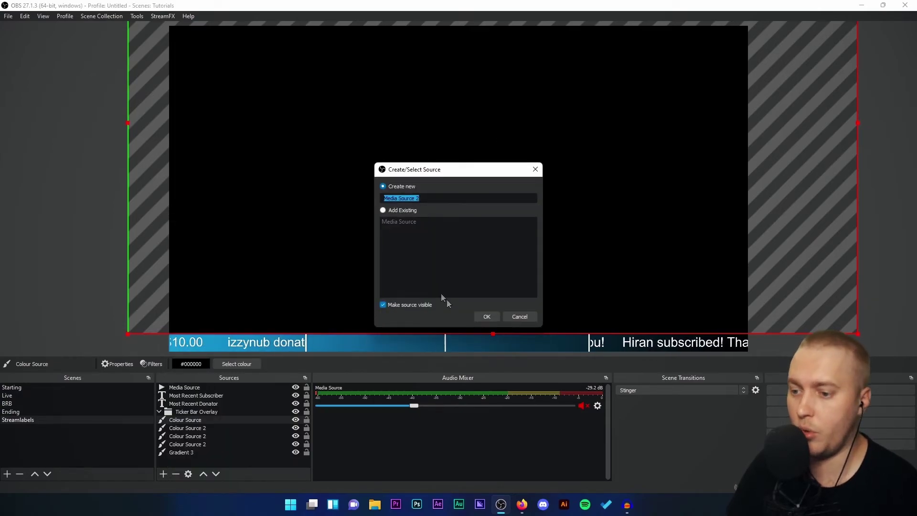
pyautogui.click(484, 316)
pyautogui.click(653, 323)
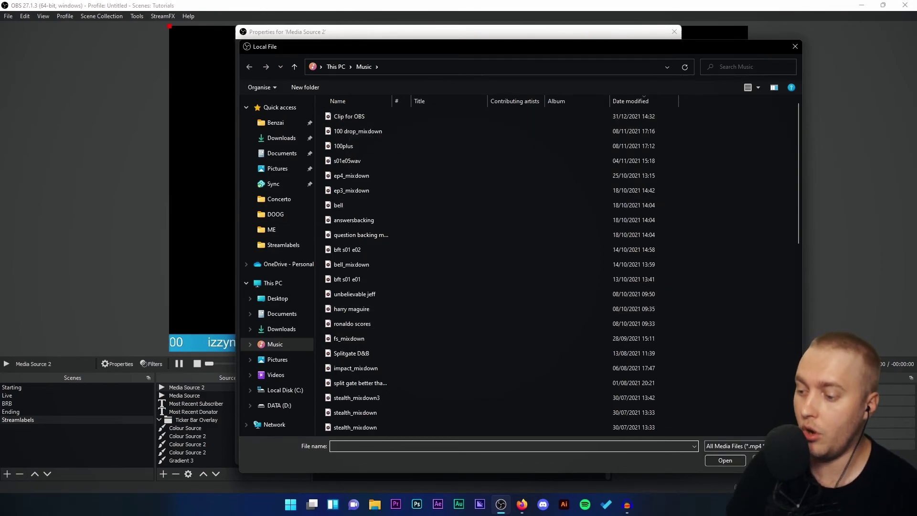
pyautogui.press('Escape')
pyautogui.click(657, 457)
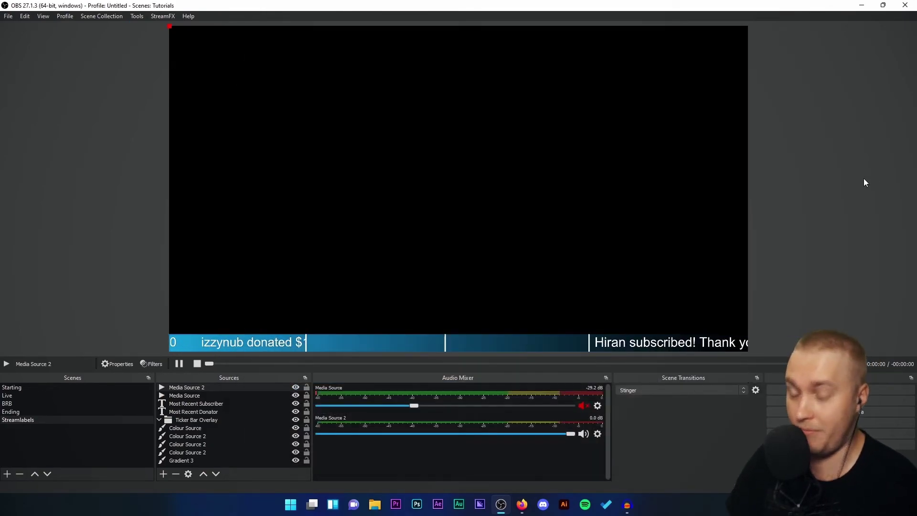